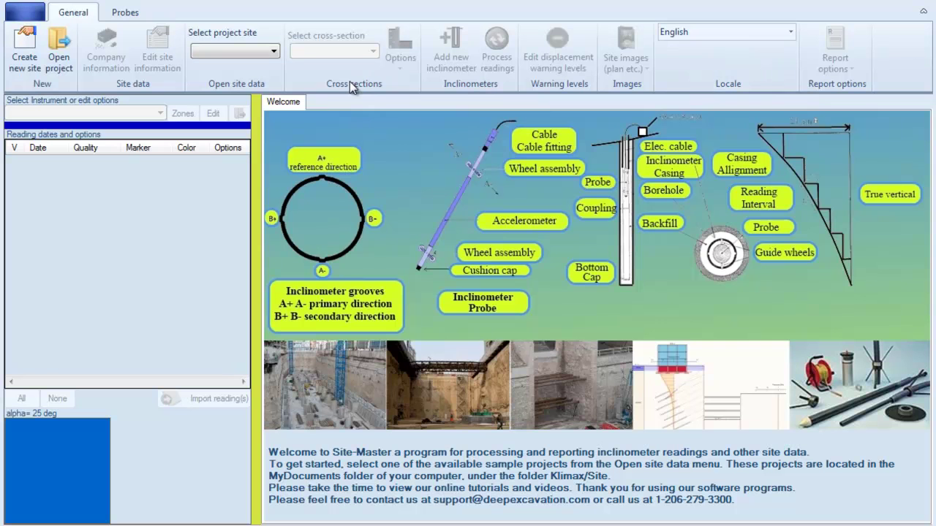
Load the CustomProbe_Sample project from the sample project site list.
click(273, 54)
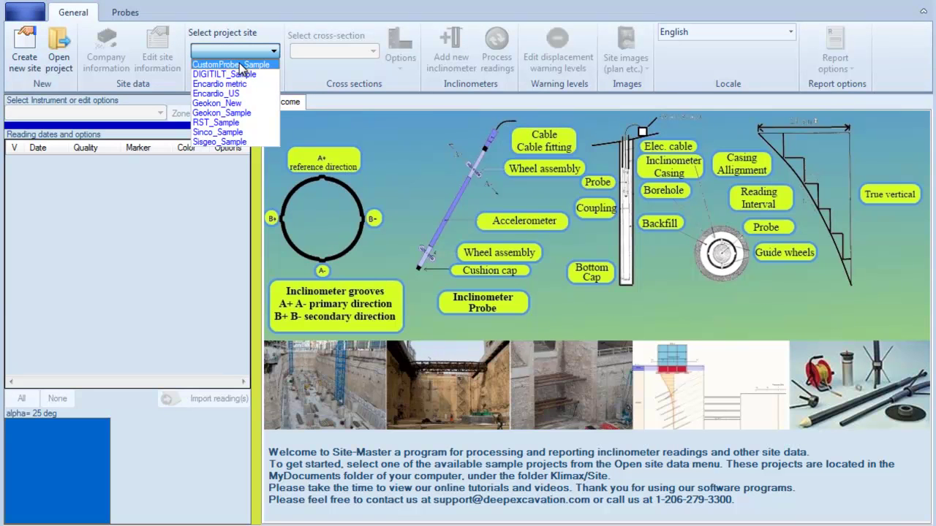
click(240, 65)
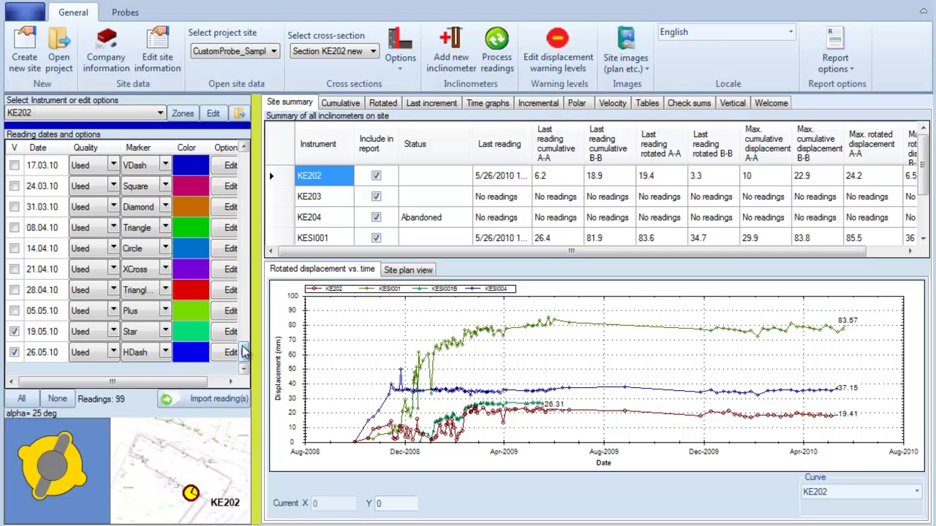
Select inclinometer KESI001 after stepping through KE203 and KE204.
mouse_move(243, 353)
mouse_down()
mouse_move(244, 155)
mouse_move(244, 371)
mouse_up()
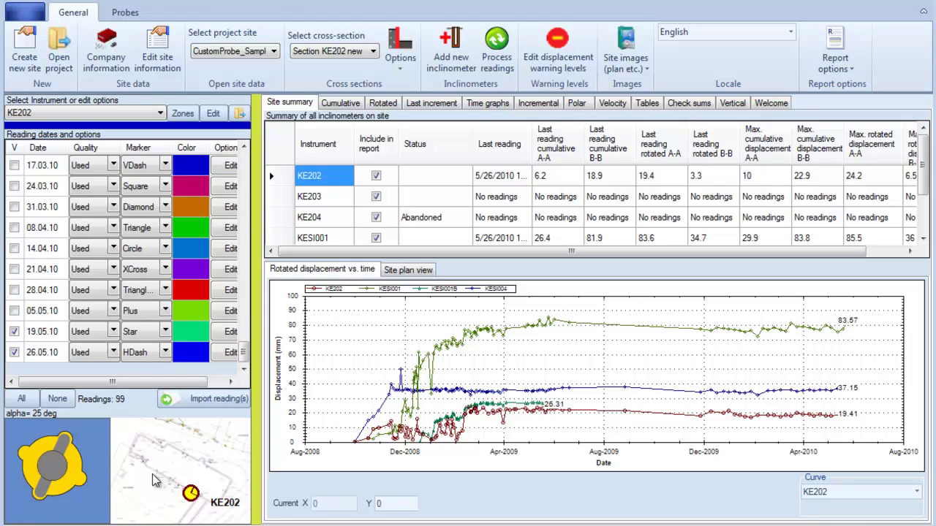
click(137, 114)
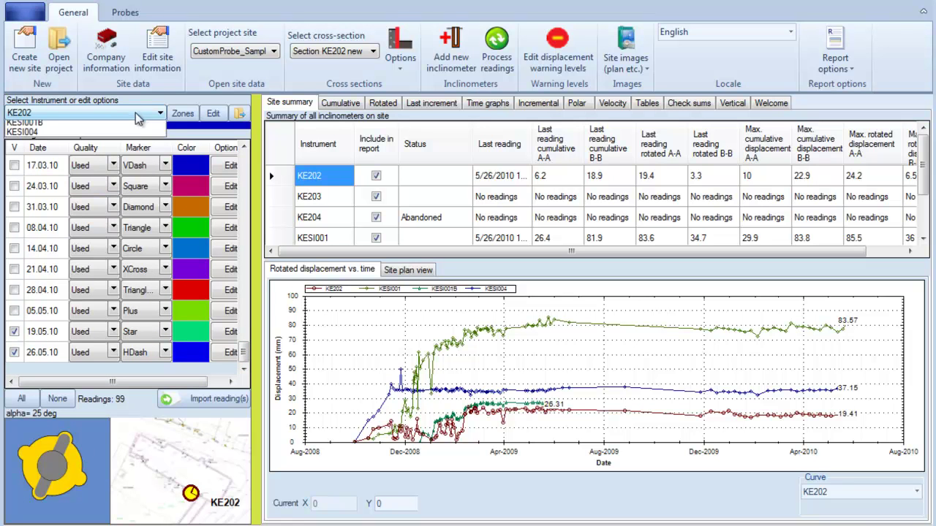
click(102, 135)
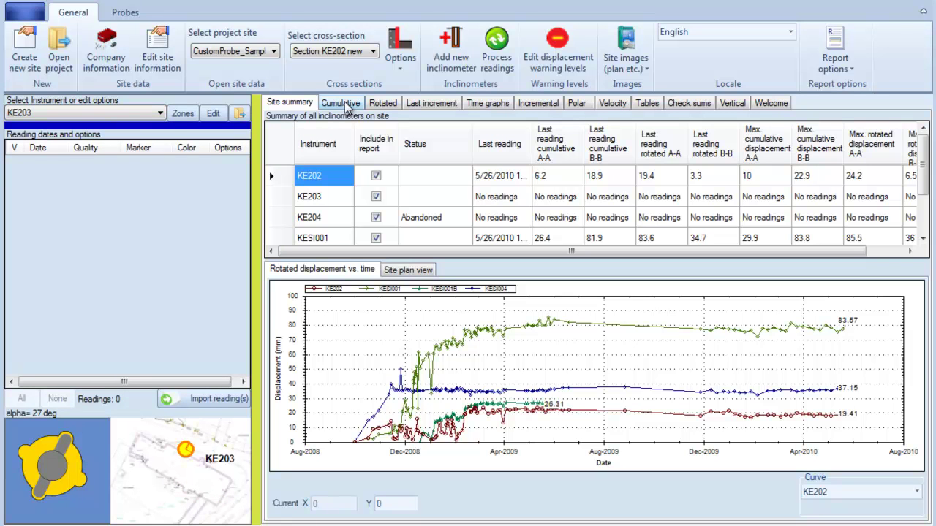
click(156, 115)
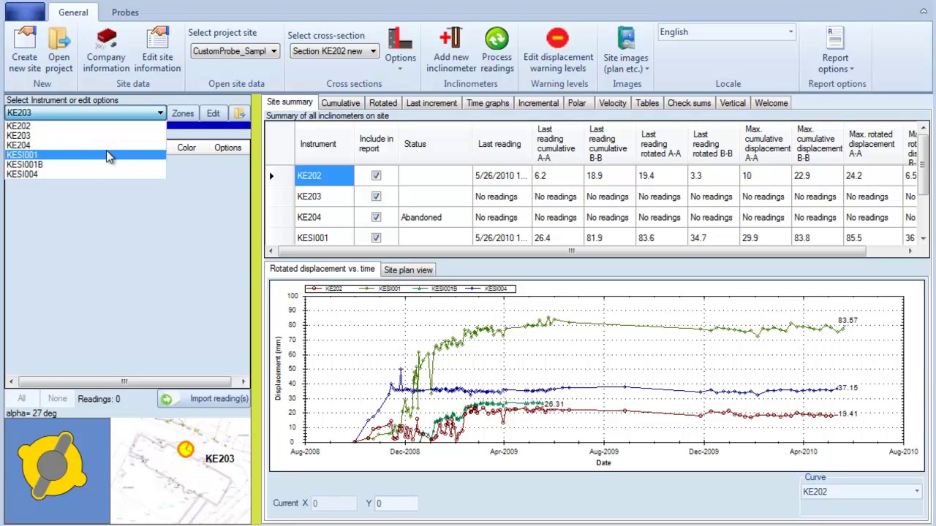
click(117, 145)
click(117, 113)
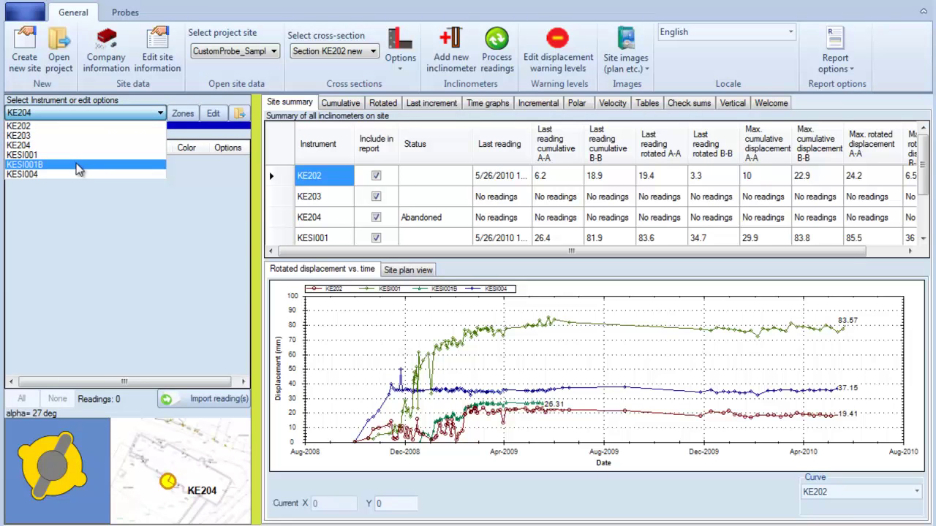
click(78, 157)
Review KESI001's cumulative, rotated, increment, time, velocity and table views, then return to the site summary.
click(359, 101)
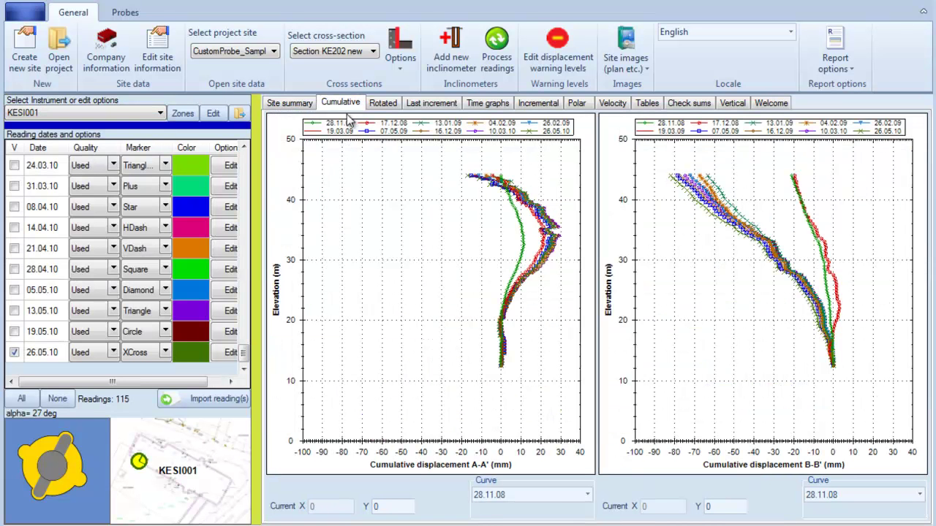
click(385, 103)
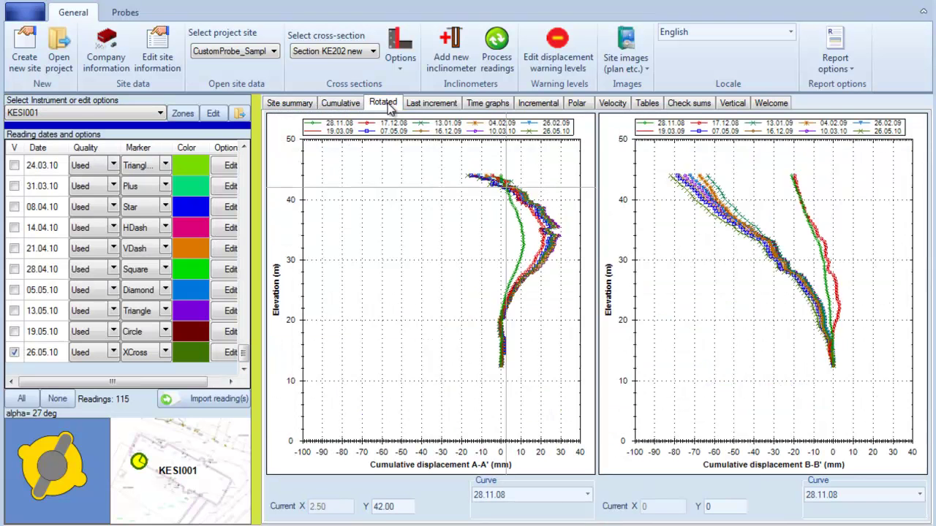
click(432, 103)
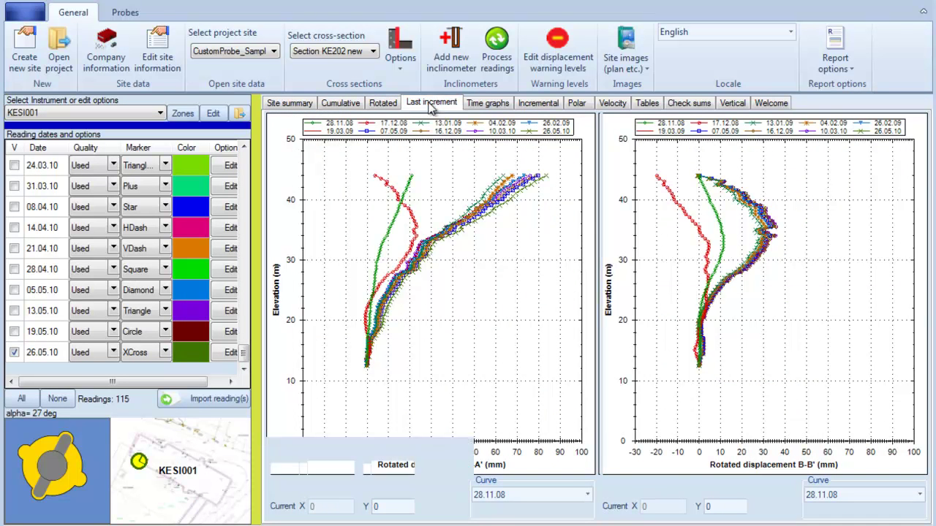
click(487, 104)
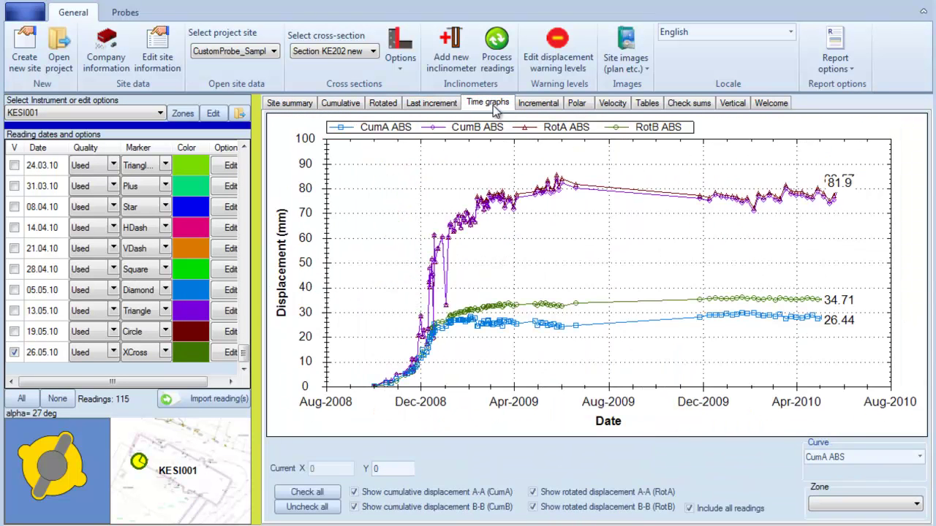
click(541, 105)
click(612, 104)
click(647, 103)
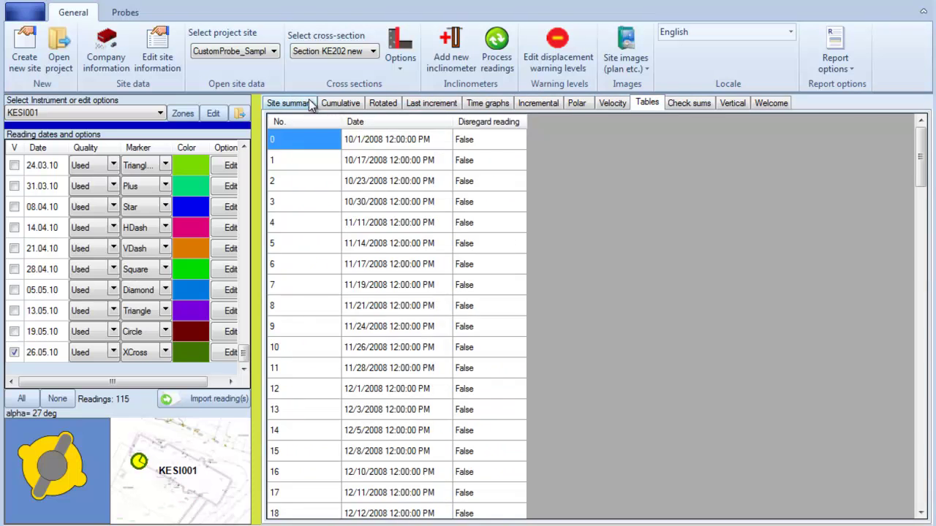
click(286, 103)
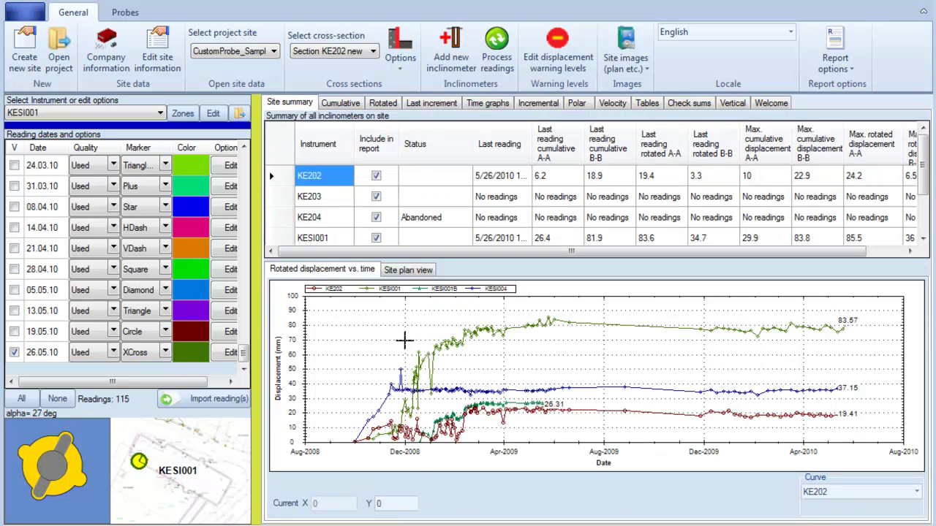
Read displacement chart values at an early date, early 2009 and early 2010.
click(374, 431)
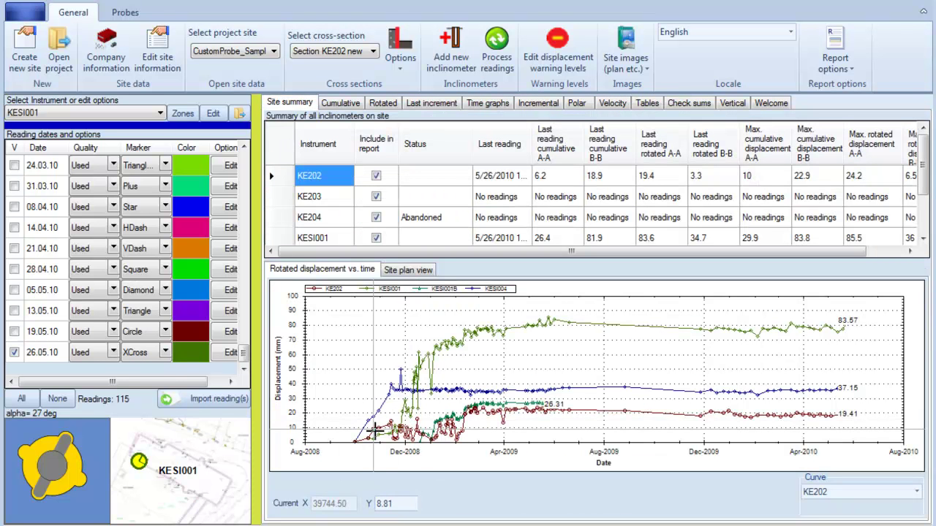
click(709, 325)
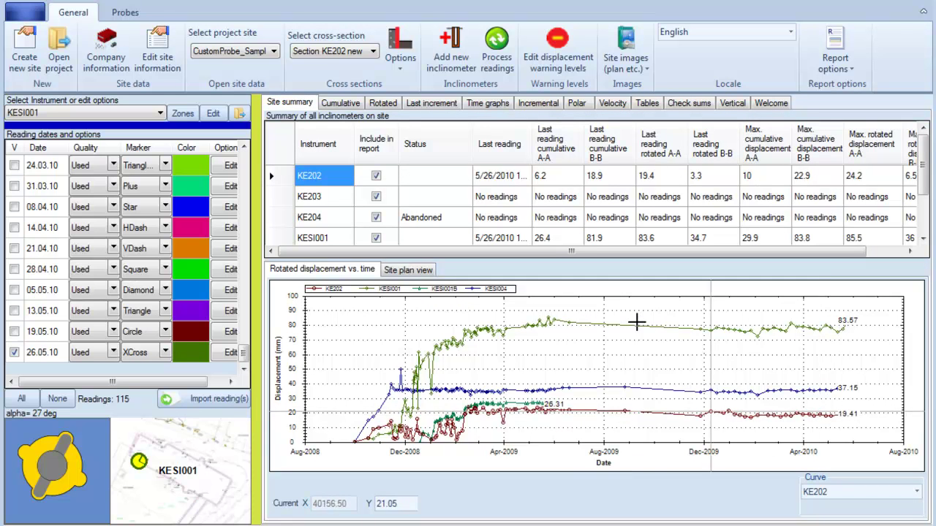
click(468, 406)
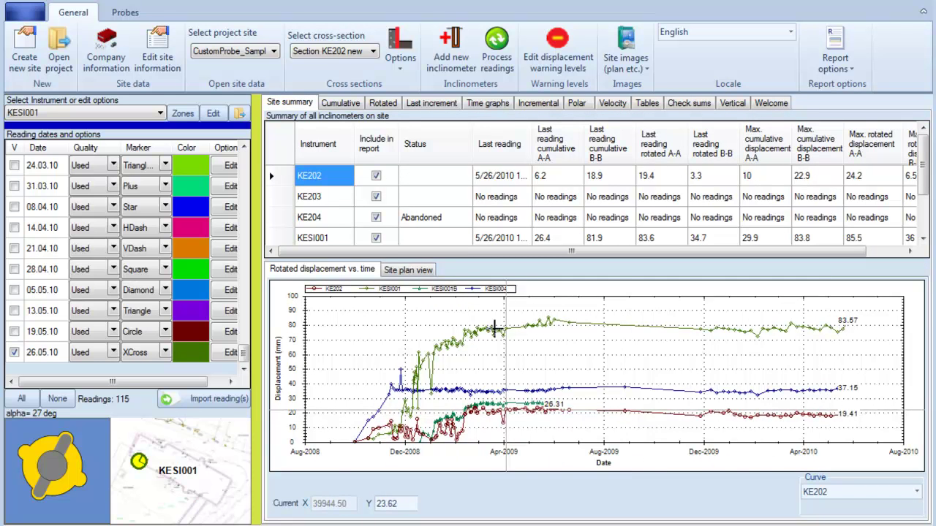
Show the site plan and resize the panes so summary rows sit above it.
click(410, 272)
drag(475, 258, 473, 130)
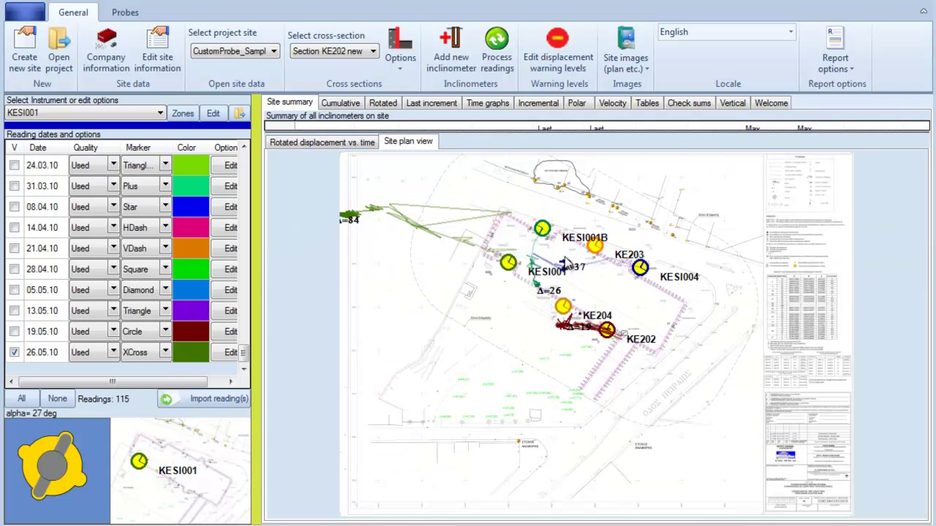
drag(549, 130, 548, 141)
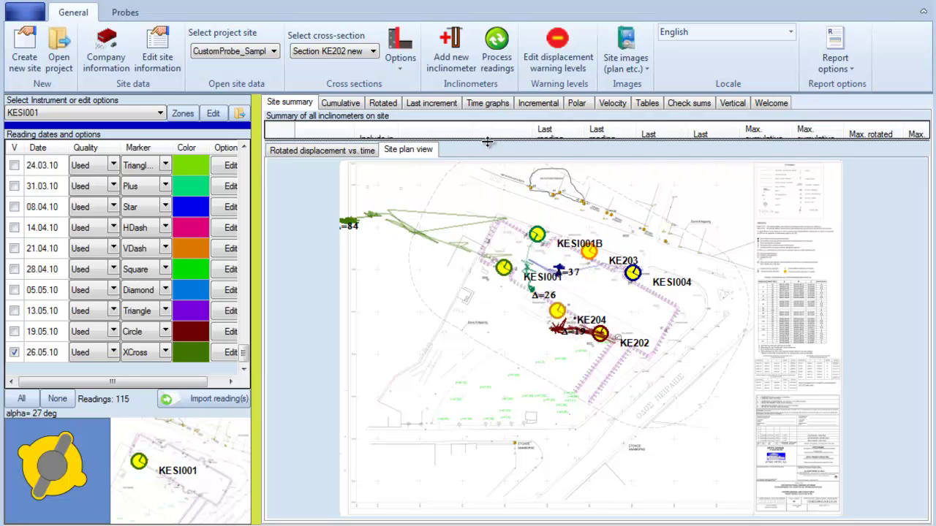
mouse_move(489, 142)
mouse_down()
mouse_move(482, 295)
mouse_move(483, 256)
mouse_up()
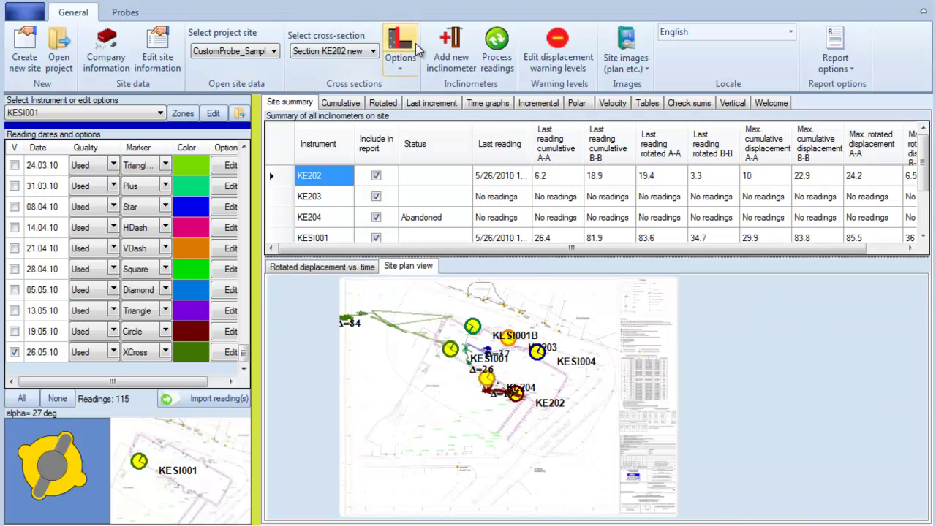
click(400, 46)
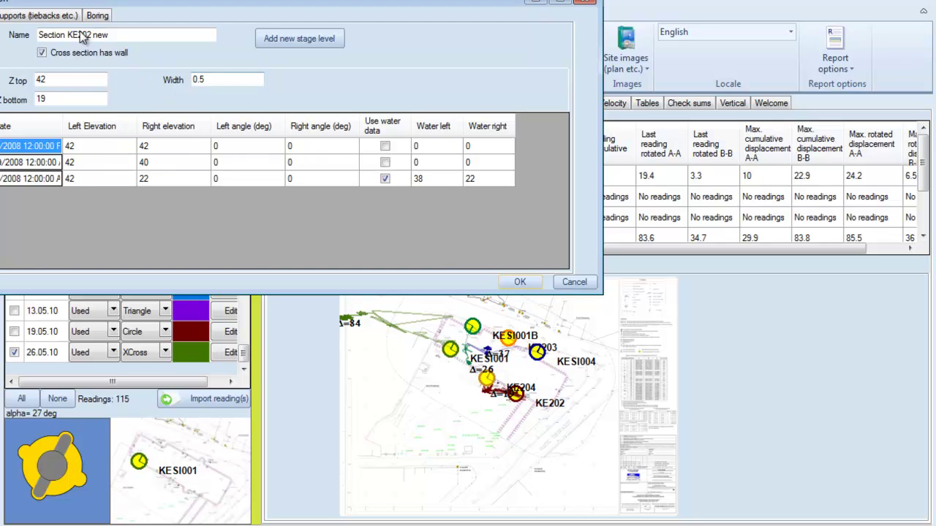
click(61, 18)
click(3, 45)
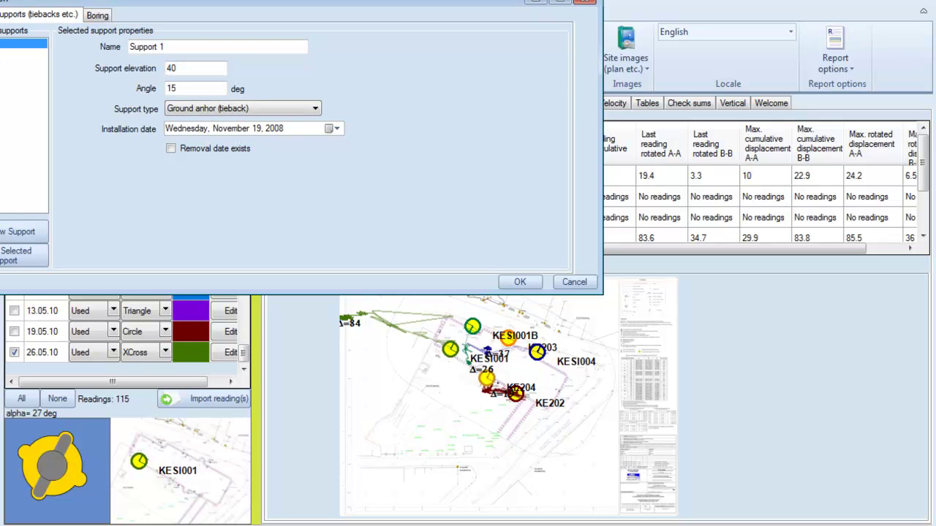
click(97, 16)
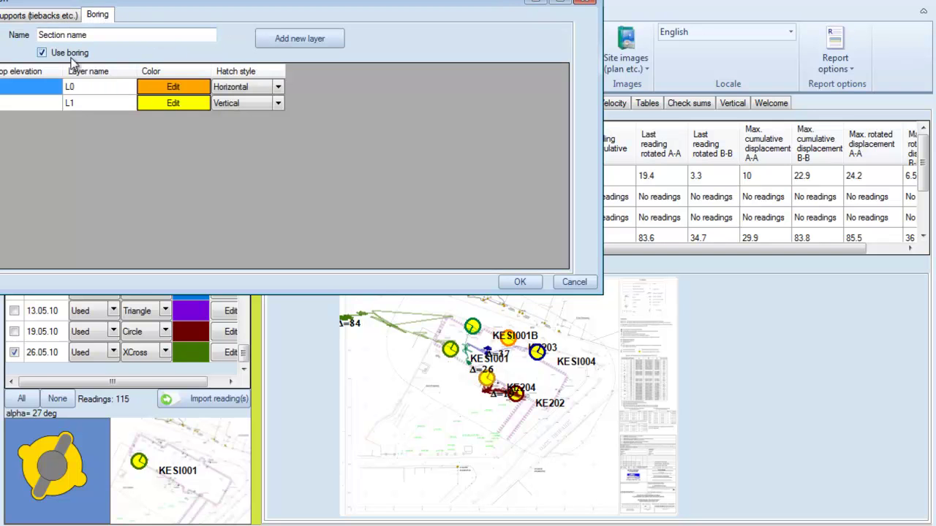
click(588, 2)
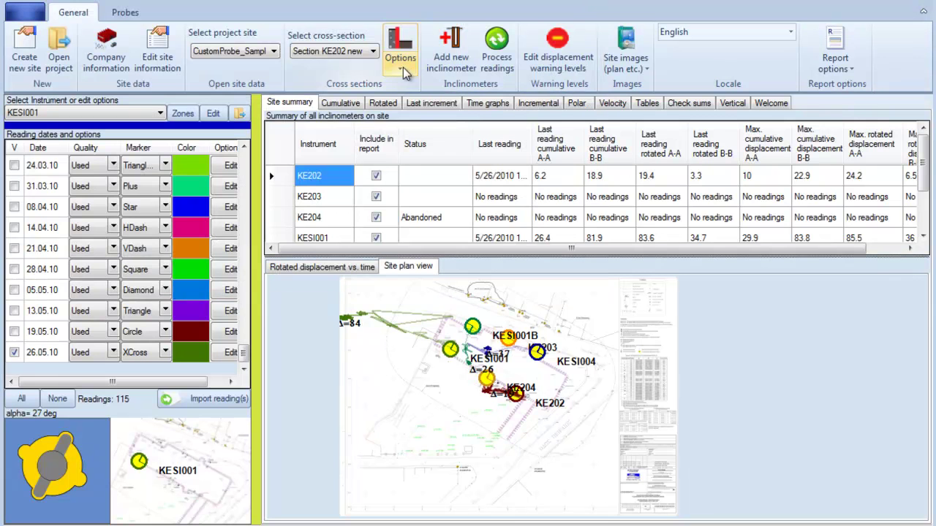
Preview a single-inclinometer report for KESI001 from the Report options dialog.
click(835, 45)
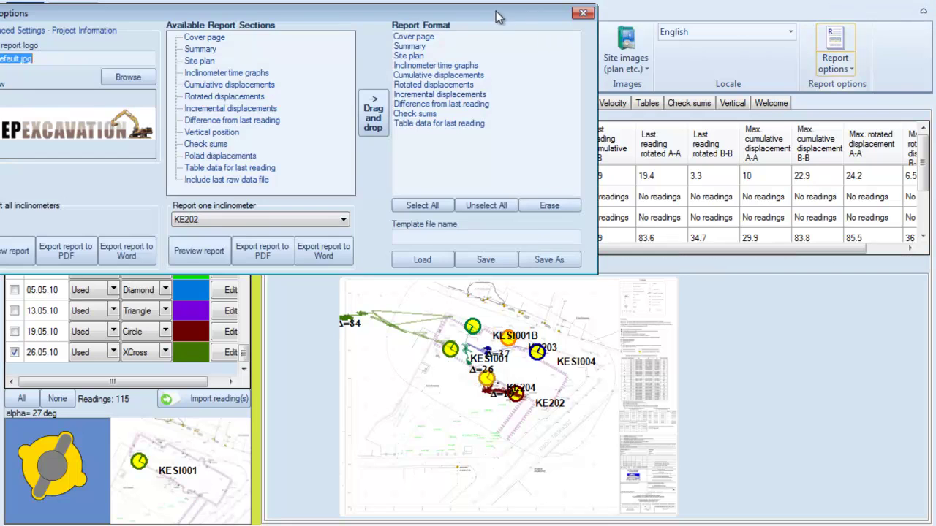
drag(496, 11, 651, 14)
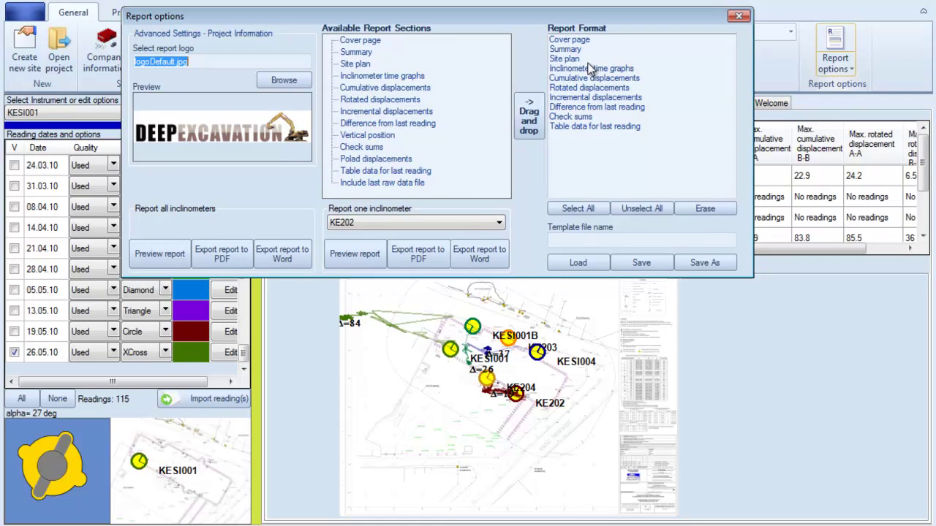
click(479, 229)
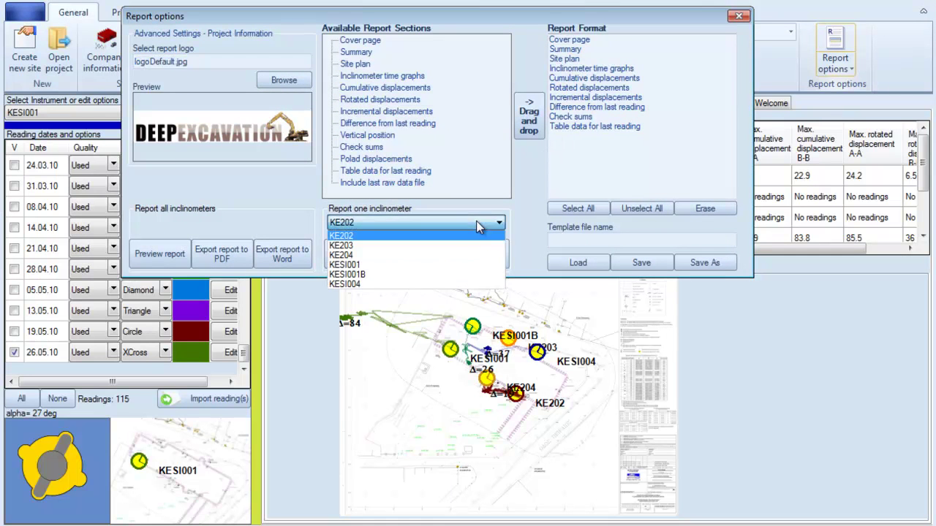
click(395, 264)
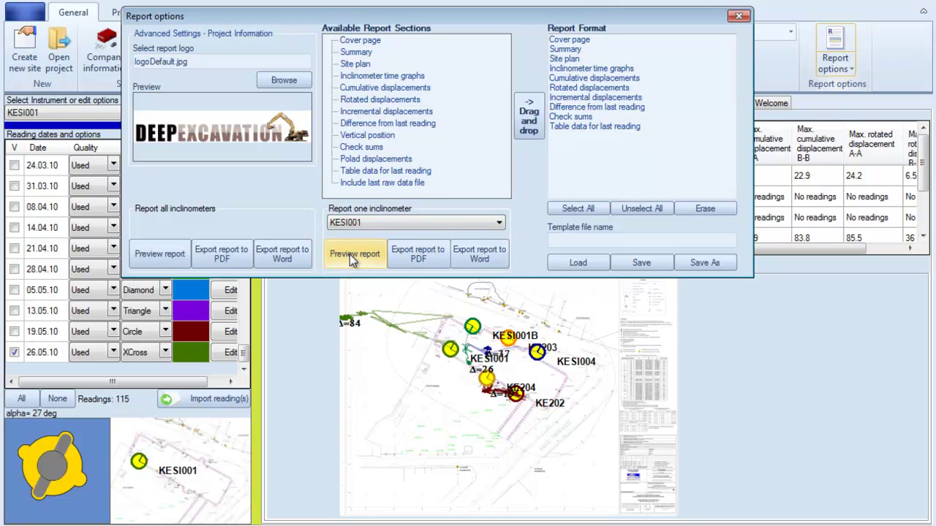
click(352, 254)
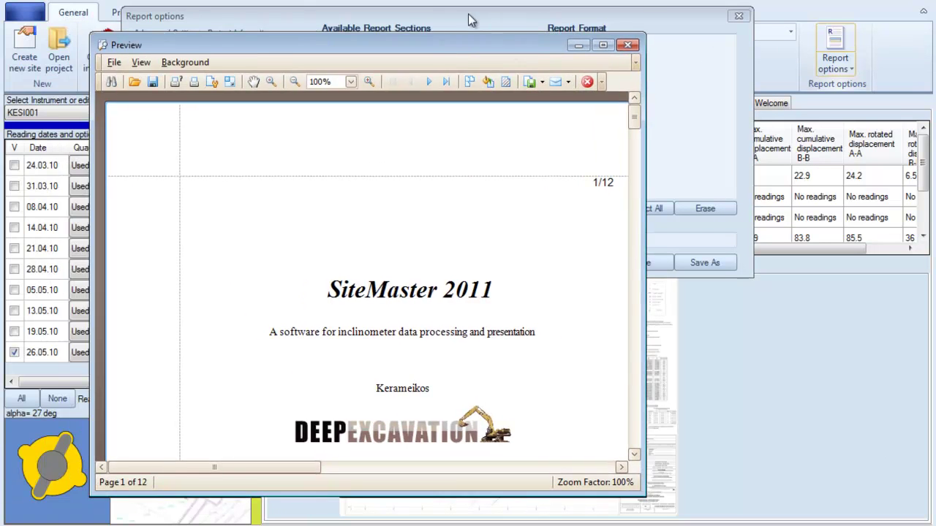
Move and enlarge the KESI001 report preview, then scroll through its first pages.
drag(509, 48, 417, 8)
drag(549, 454, 743, 479)
scroll(726, 219, down, 3)
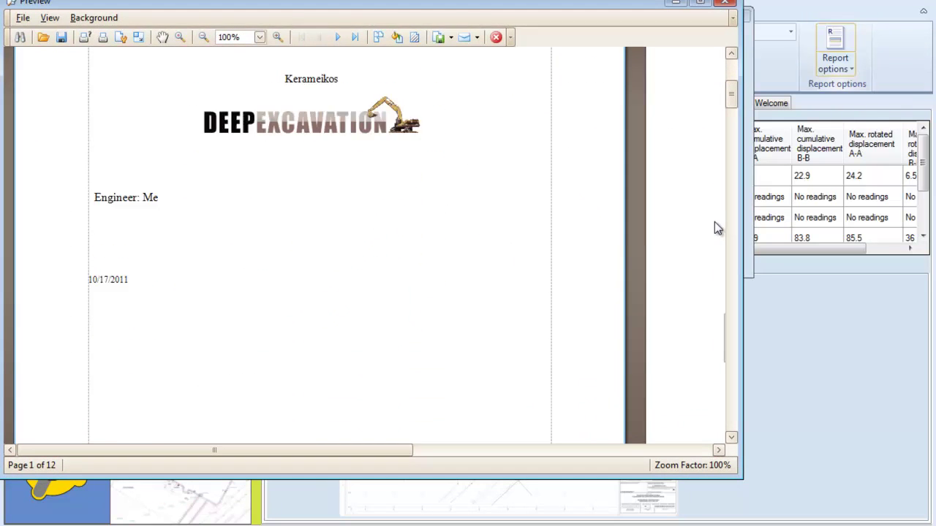
scroll(714, 228, down, 2)
scroll(718, 238, down, 15)
scroll(732, 234, down, 2)
scroll(683, 234, down, 5)
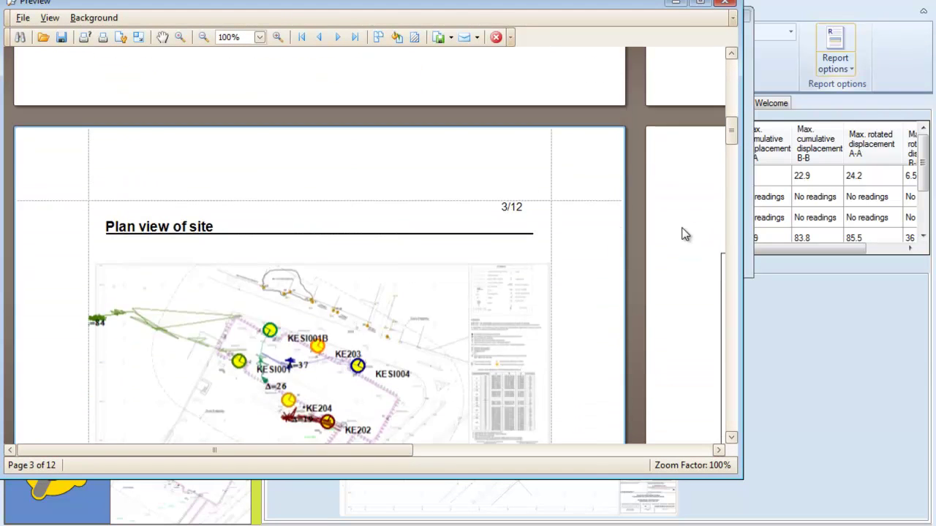
scroll(683, 234, down, 3)
scroll(716, 241, down, 3)
scroll(690, 310, up, 4)
Page through the rest of the KESI001 report down to its readings table.
drag(743, 249, 642, 251)
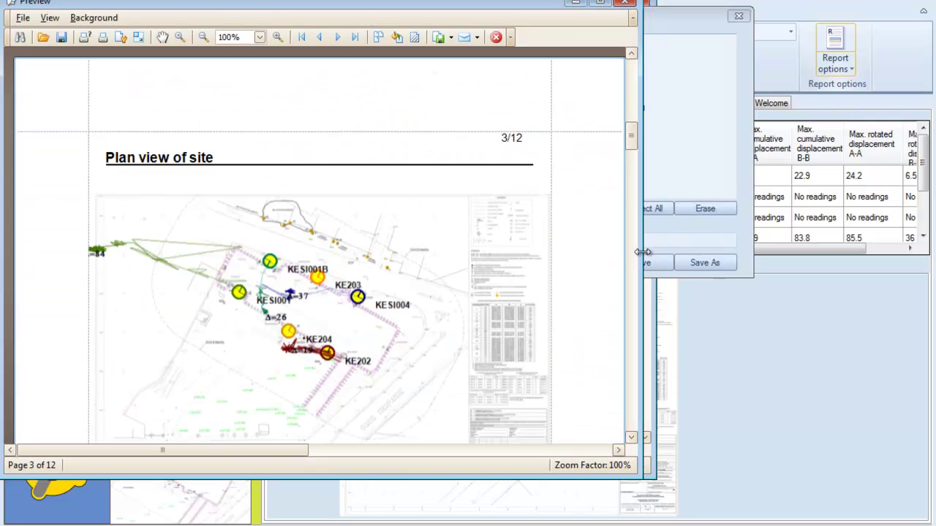
scroll(636, 204, down, 2)
scroll(635, 212, down, 3)
scroll(634, 215, down, 3)
scroll(625, 210, down, 6)
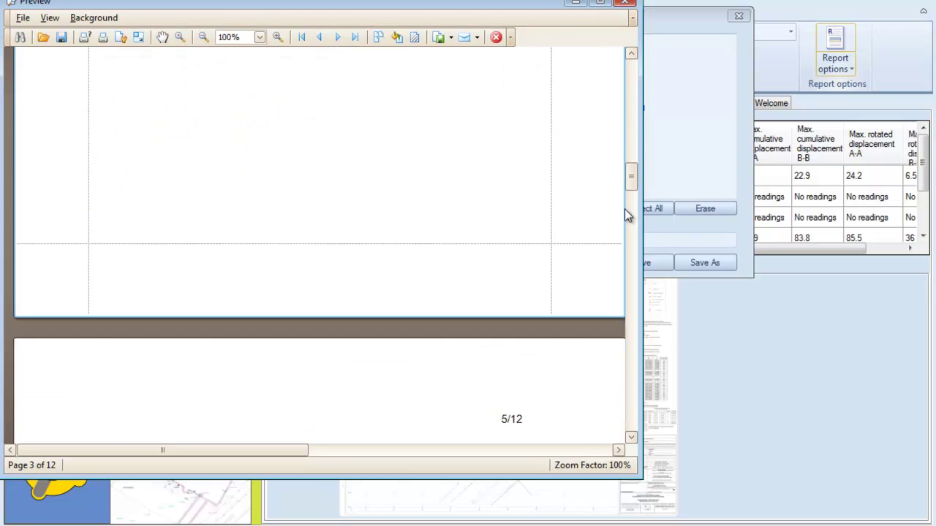
scroll(625, 209, down, 2)
scroll(625, 209, down, 8)
scroll(624, 209, down, 5)
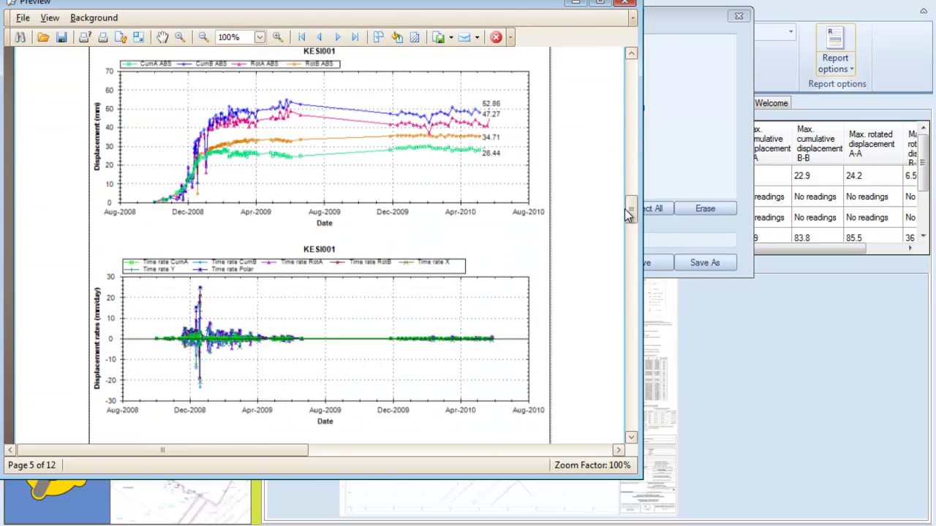
scroll(625, 209, down, 5)
scroll(622, 218, down, 5)
scroll(624, 218, down, 8)
scroll(624, 224, down, 5)
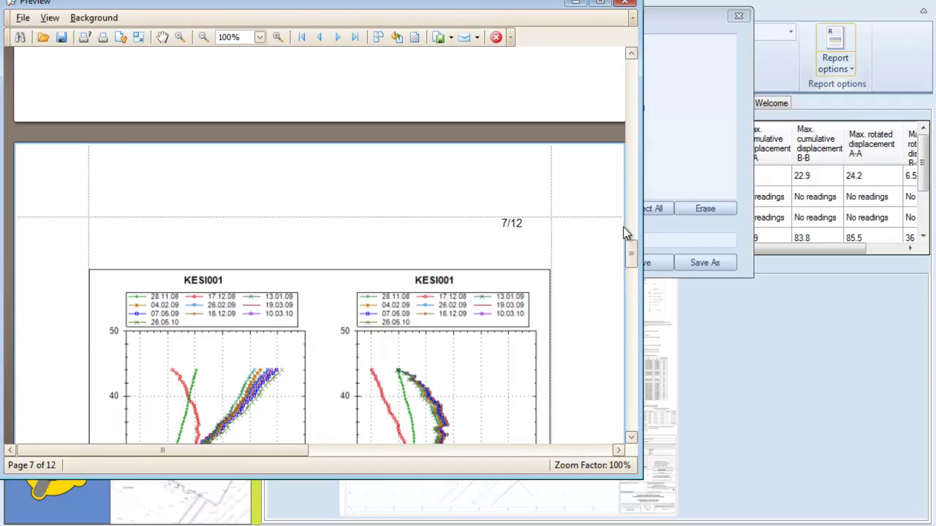
mouse_move(630, 253)
mouse_down()
mouse_move(639, 354)
mouse_move(634, 86)
mouse_up()
Close the KESI001 preview and preview the report for KE202 instead.
click(627, 11)
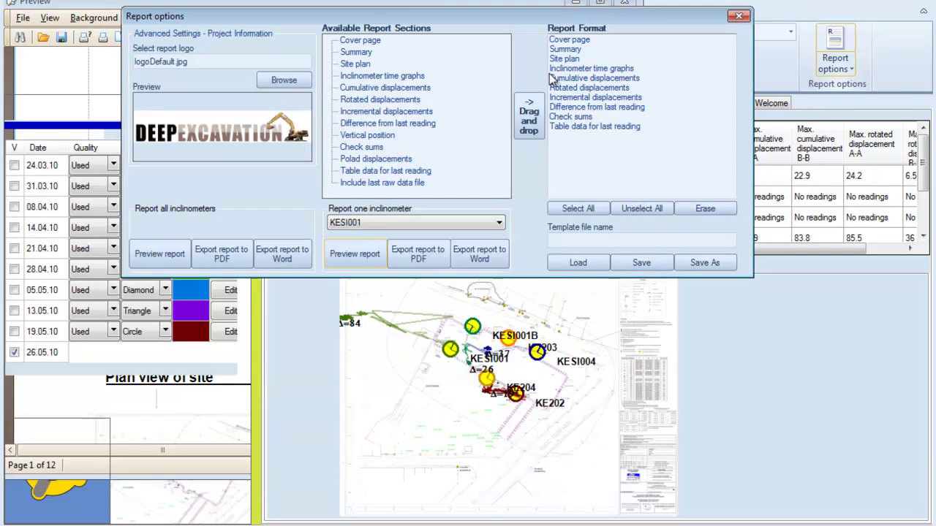
click(366, 226)
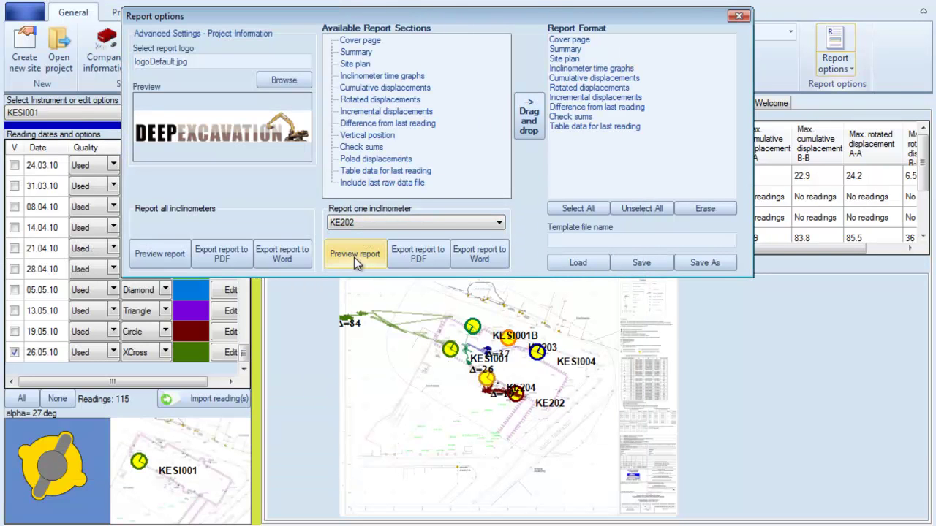
click(354, 256)
Scroll through the 11-page KE202 report, then close the preview and report options.
scroll(365, 202, down, 4)
scroll(366, 203, down, 3)
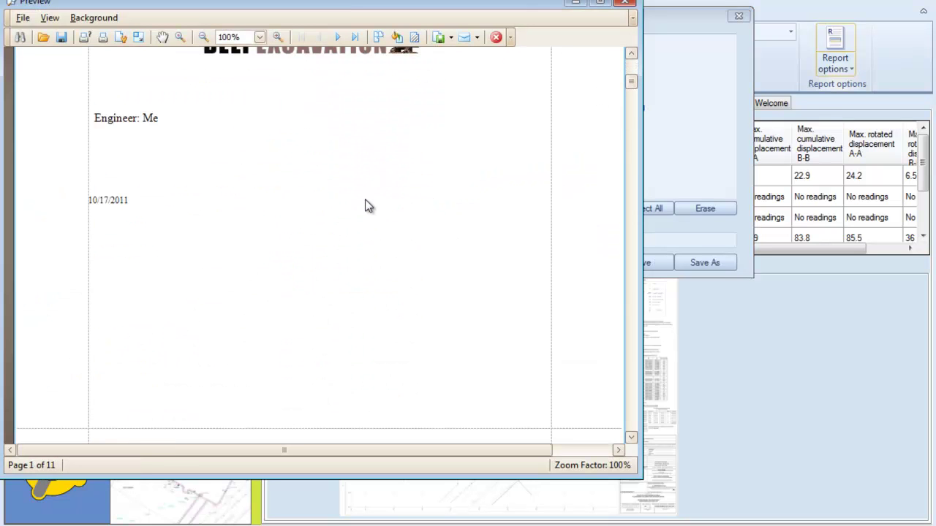
scroll(368, 206, up, 8)
scroll(368, 206, down, 10)
scroll(368, 207, down, 7)
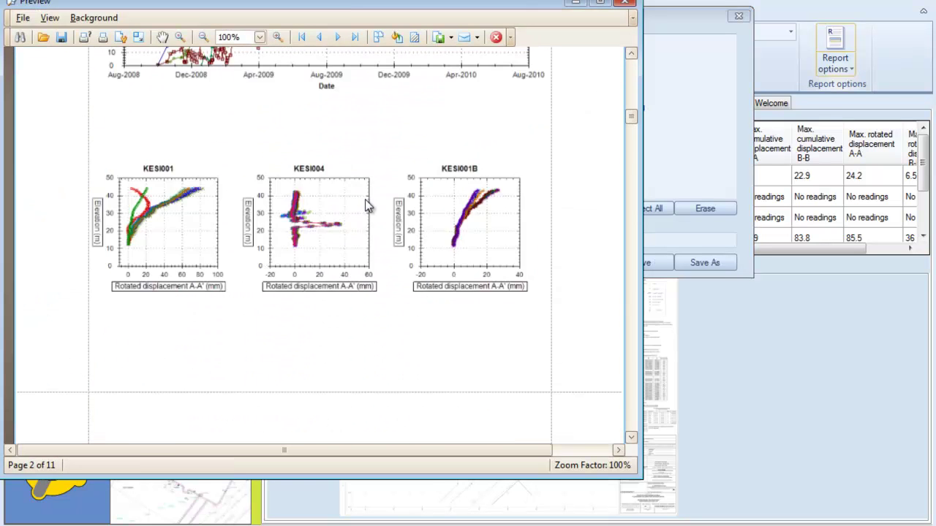
scroll(368, 207, down, 5)
scroll(368, 206, down, 10)
scroll(365, 200, down, 8)
scroll(365, 199, down, 6)
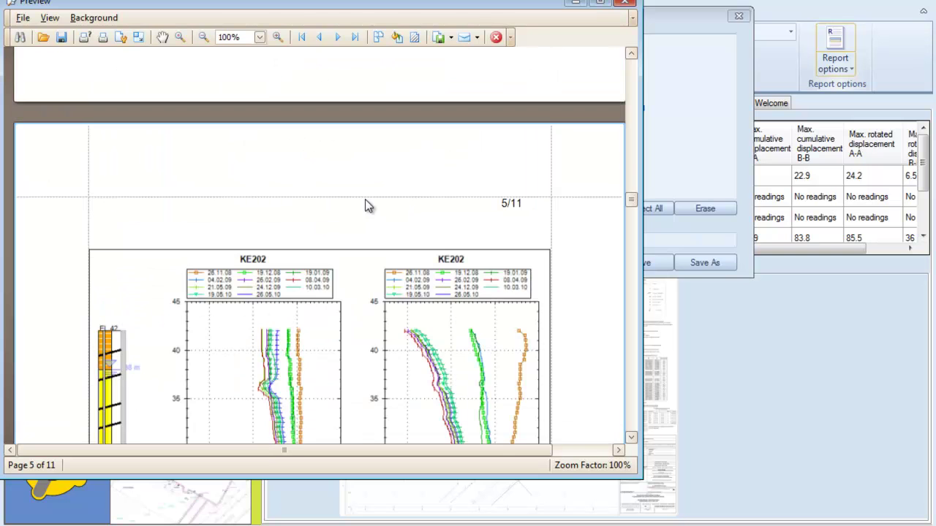
scroll(366, 203, down, 1)
scroll(226, 251, down, 2)
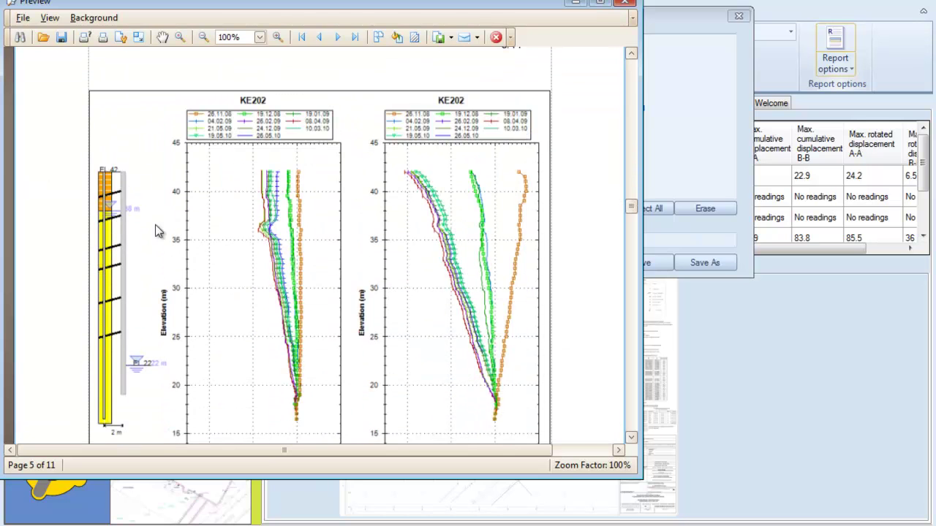
scroll(122, 179, down, 1)
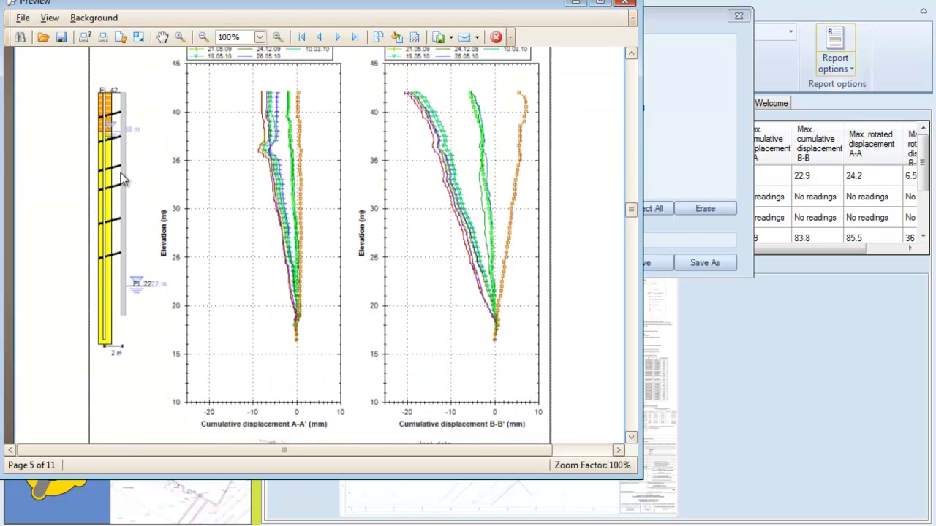
click(624, 3)
click(446, 217)
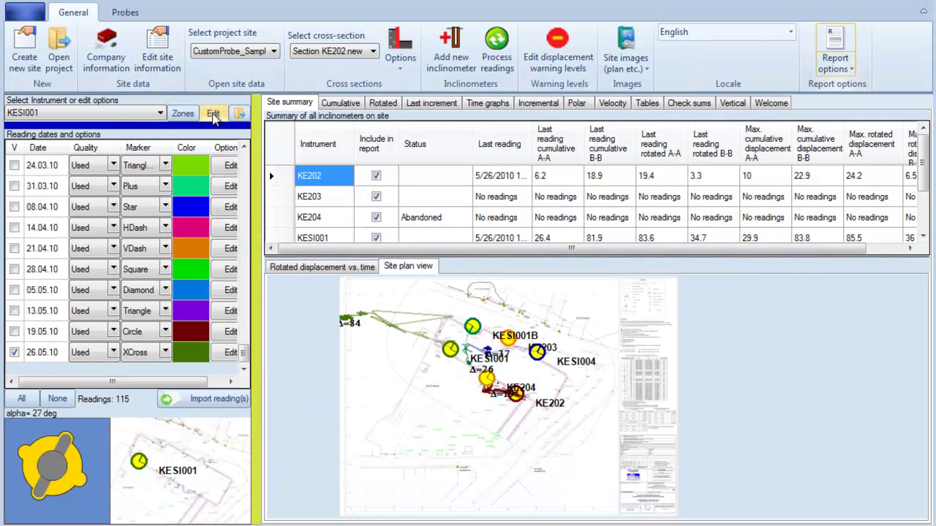
Open KESI001's inclinometer settings and browse the probe Brand list twice without choosing one.
click(213, 115)
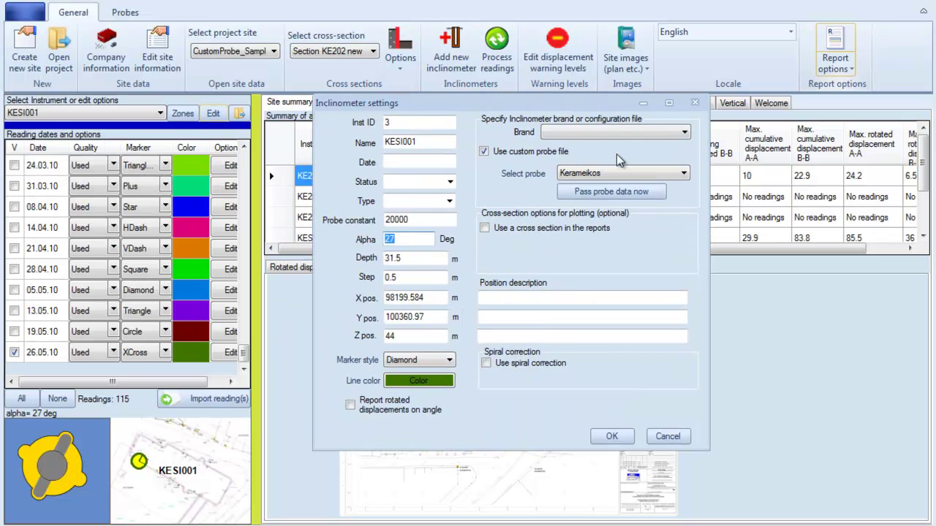
click(682, 133)
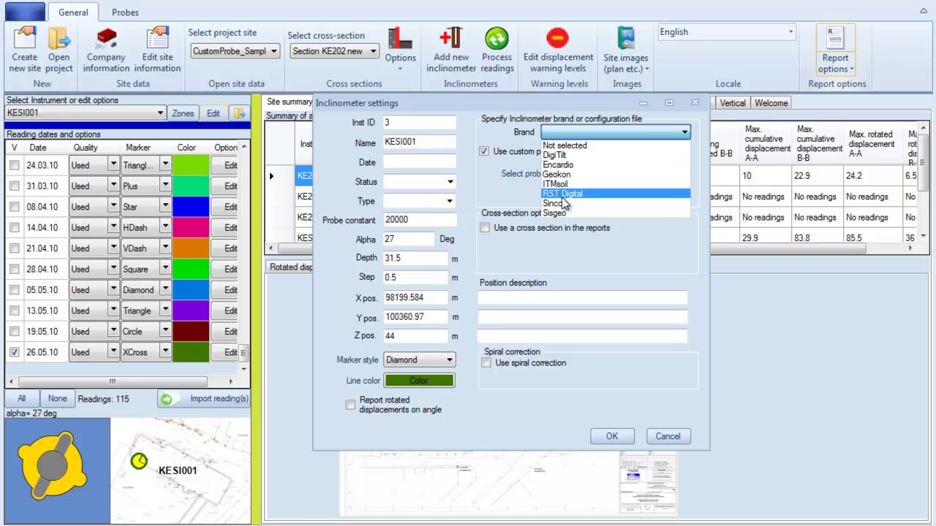
click(524, 110)
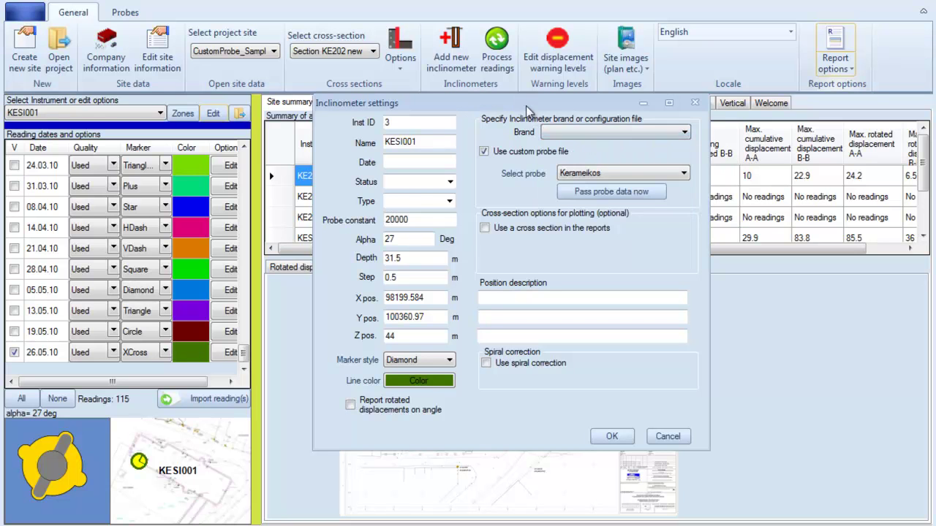
click(643, 134)
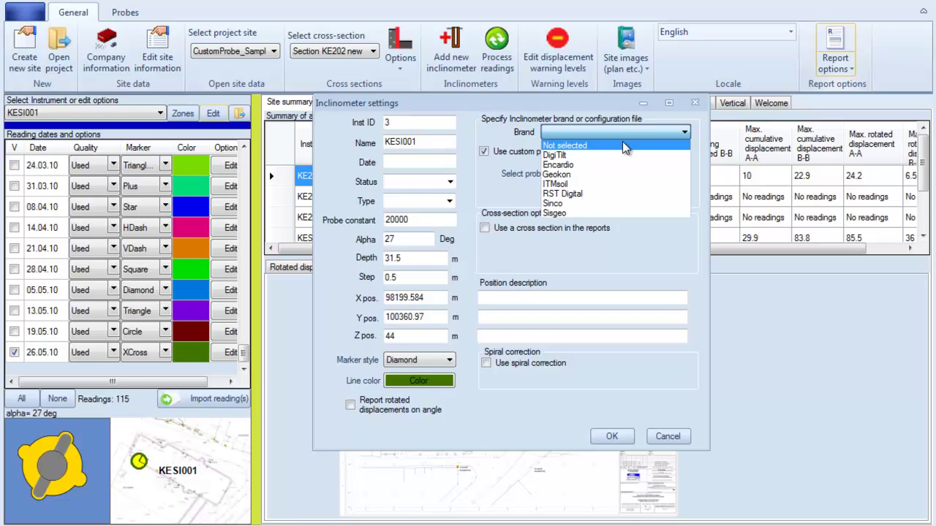
click(691, 106)
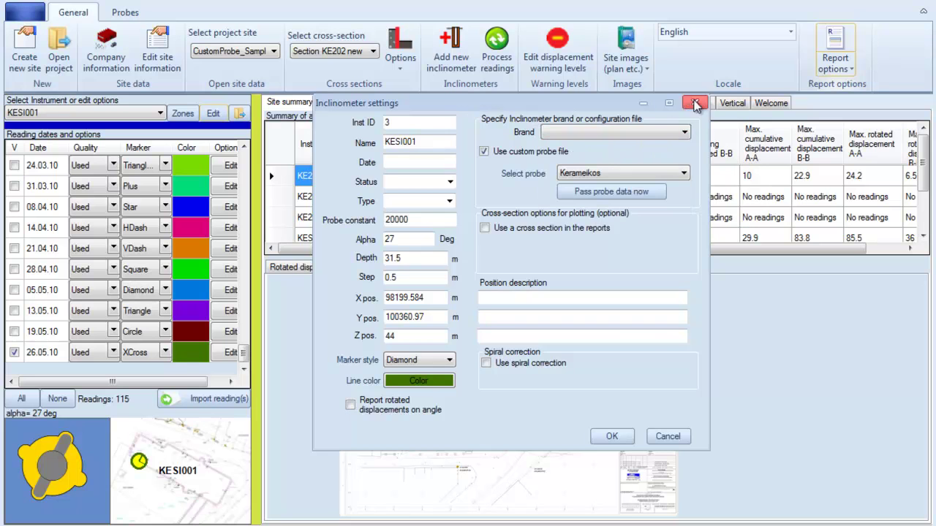